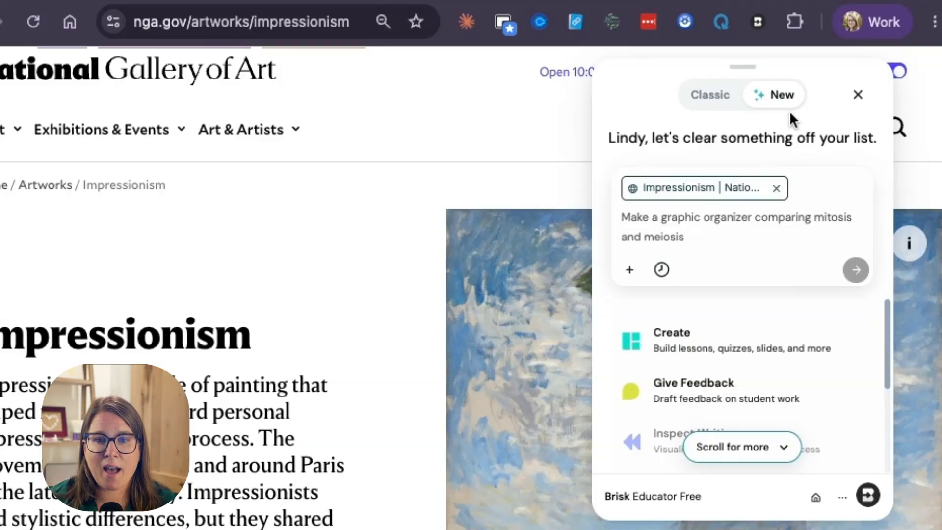
{"action": "key", "text": "BackSpace"}
{"action": "key", "text": "BackSpace"}
{"action": "key", "text": "BackSpace"}
{"action": "key", "text": "BackSpace"}
{"action": "key", "text": "BackSpace"}
{"action": "key", "text": "BackSpace"}
{"action": "key", "text": "BackSpace"}
{"action": "key", "text": "BackSpace"}
{"action": "key", "text": "BackSpace"}
{"action": "key", "text": "BackSpace"}
{"action": "key", "text": "BackSpace"}
{"action": "key", "text": "BackSpace"}
{"action": "key", "text": "BackSpace"}
{"action": "key", "text": "BackSpace"}
{"action": "key", "text": "BackSpace"}
{"action": "key", "text": "BackSpace"}
{"action": "key", "text": "BackSpace"}
{"action": "key", "text": "BackSpace"}
{"action": "key", "text": "BackSpace"}
{"action": "key", "text": "BackSpace"}
{"action": "type", "text": "Generate DOK level 3 questions on the causes of World War I"}
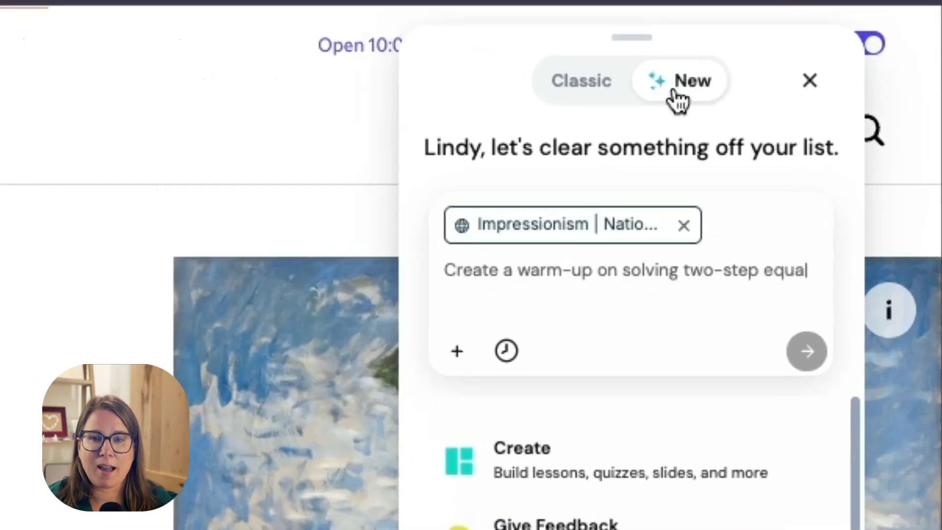
{"action": "left_click", "coordinate": [579, 88]}
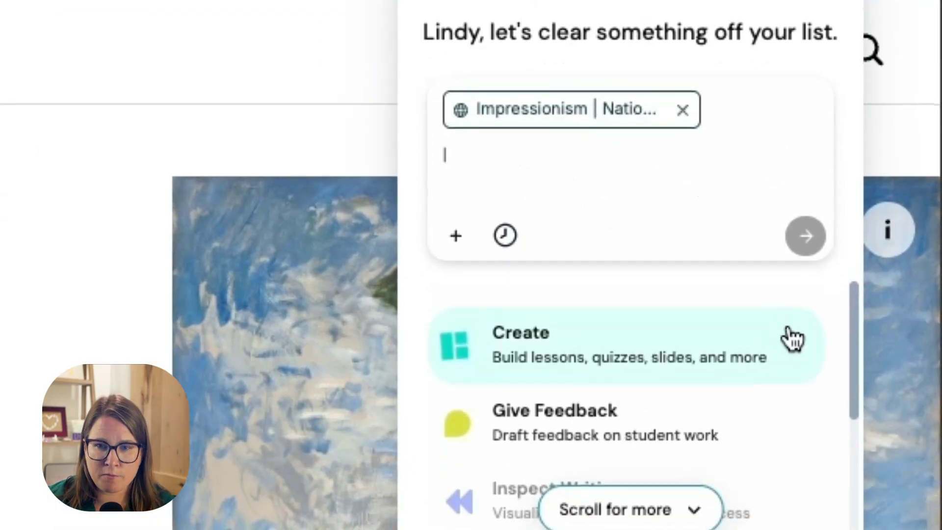
Step: Start a Boost student activity of the Hook type, created from the Impressionism web page
{"action": "left_click_drag", "start_coordinate": [855, 340], "coordinate": [830, 505]}
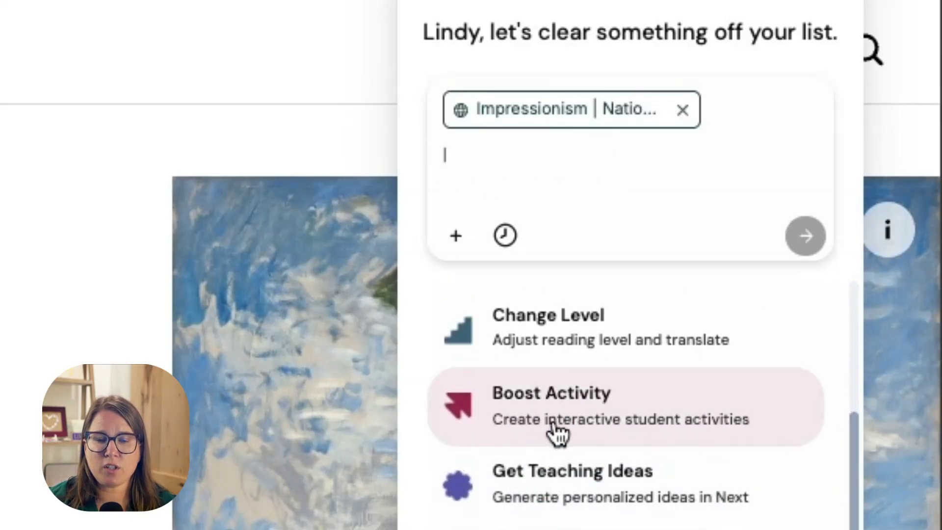
{"action": "left_click", "coordinate": [557, 431]}
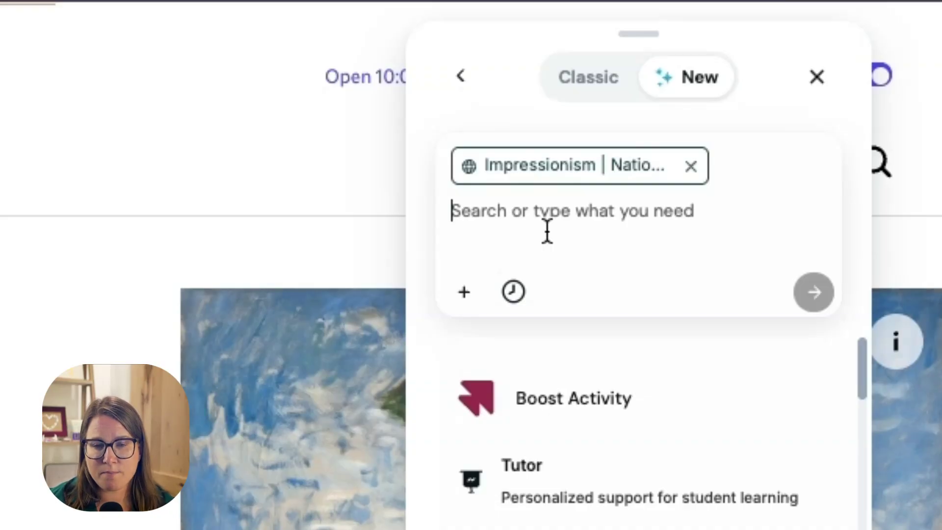
{"action": "scroll", "coordinate": [687, 288], "scroll_direction": "down", "scroll_amount": 1}
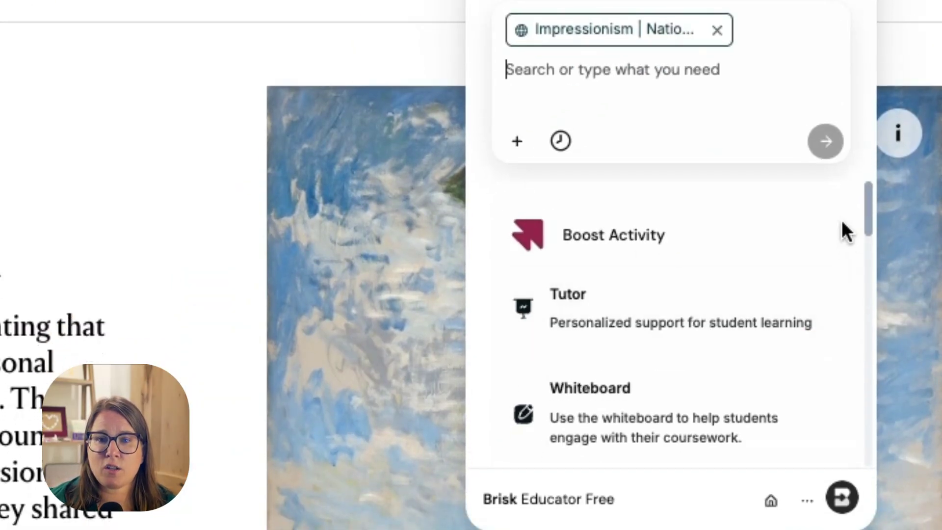
{"action": "left_click_drag", "start_coordinate": [867, 215], "coordinate": [861, 375]}
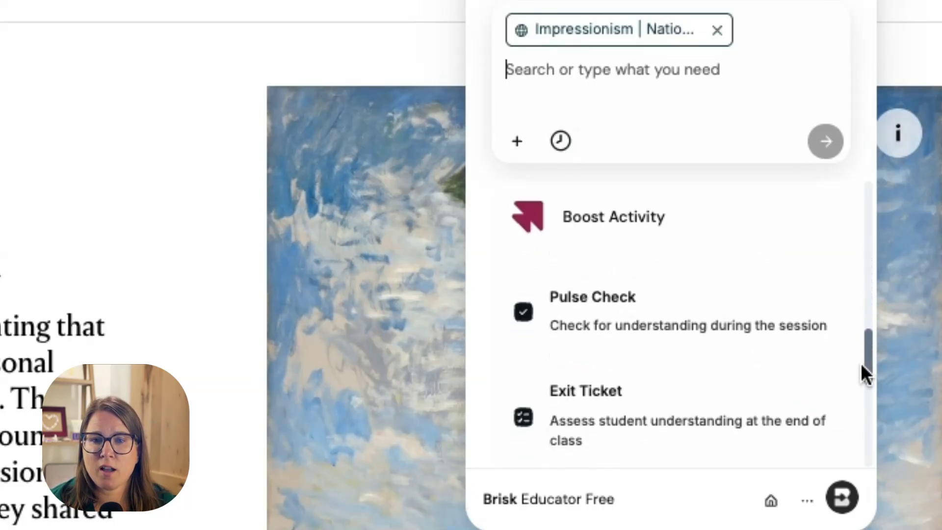
{"action": "scroll", "coordinate": [804, 358], "scroll_direction": "up", "scroll_amount": 10}
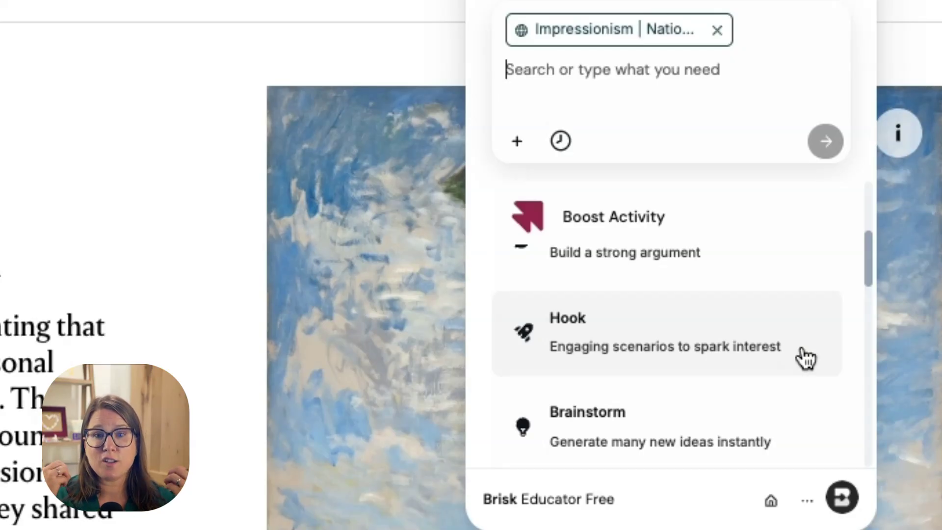
{"action": "left_click", "coordinate": [681, 349]}
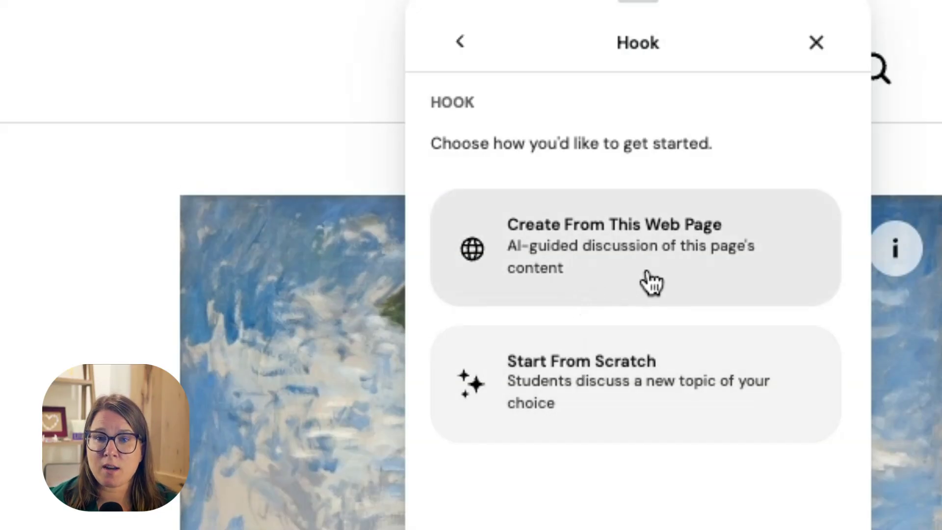
{"action": "left_click", "coordinate": [651, 282]}
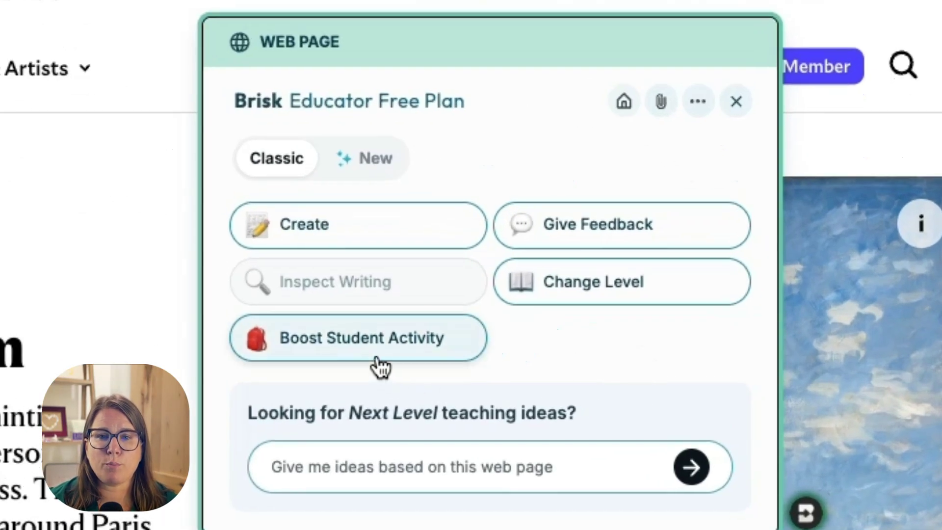
{"action": "left_click", "coordinate": [364, 354]}
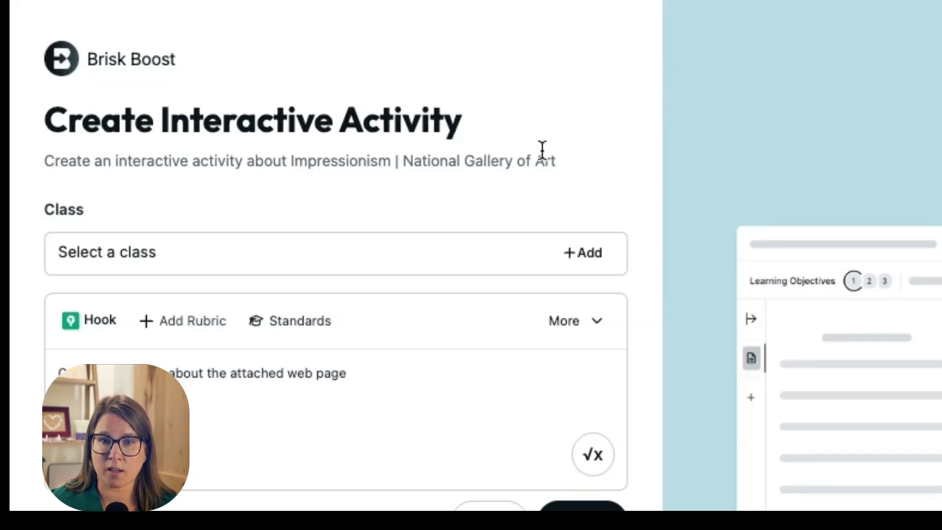
Step: Replace the activity prompt with one asking to spark curiosity and interest in Impressionist Art, via a personal interest or another method
{"action": "scroll", "coordinate": [542, 150], "scroll_direction": "down", "scroll_amount": 1}
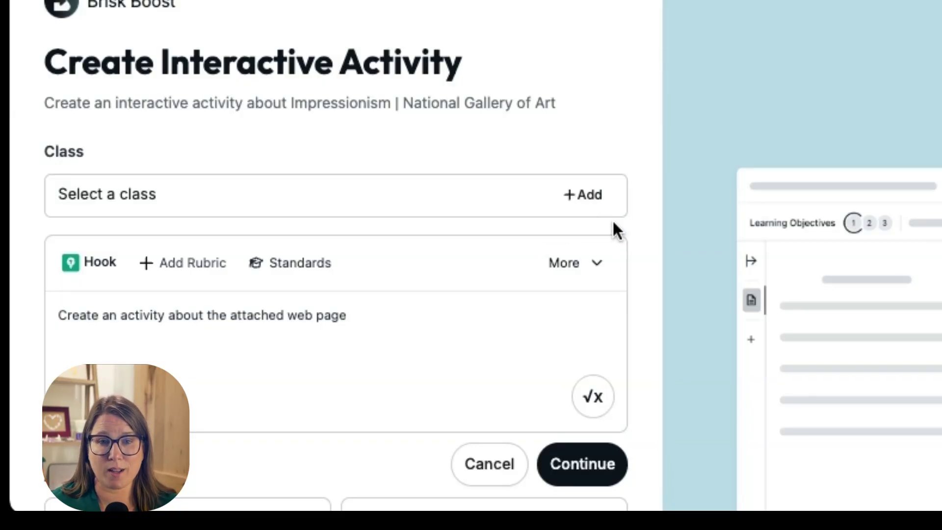
{"action": "scroll", "coordinate": [490, 317], "scroll_direction": "down", "scroll_amount": 3}
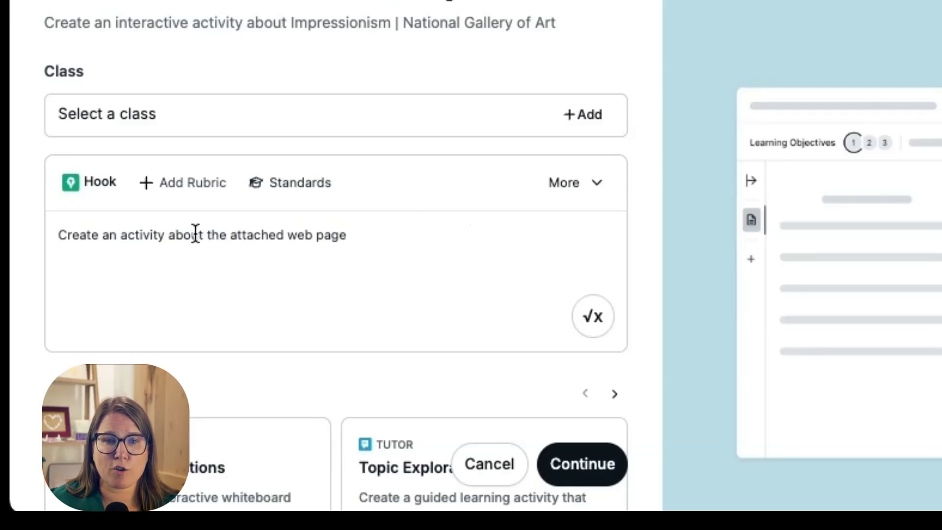
{"action": "double_click", "coordinate": [196, 233]}
{"action": "triple_click", "coordinate": [196, 233]}
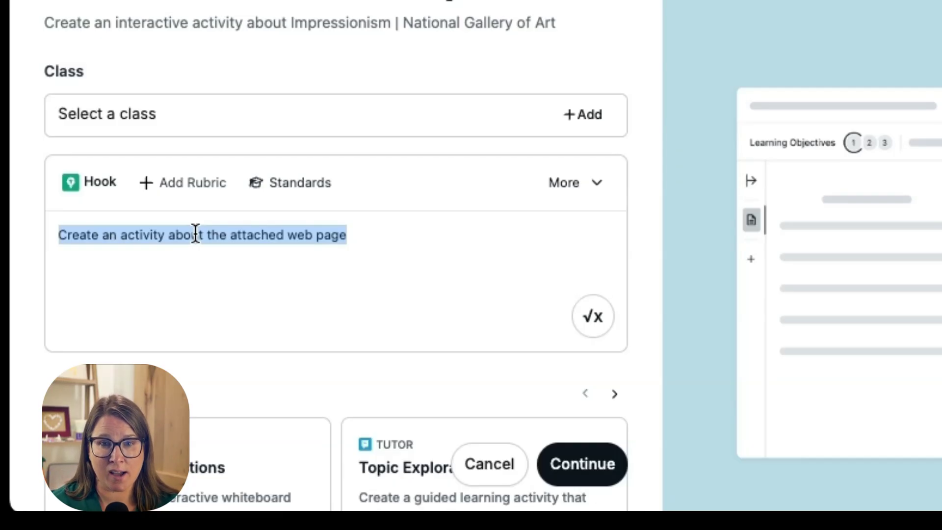
{"action": "type", "text": "Students are reviewing this Impressionist art collection. I want you to help spark curiosity and interest in the topic of Impressionist Art. This could be via connecting it to a personal interest or another method."}
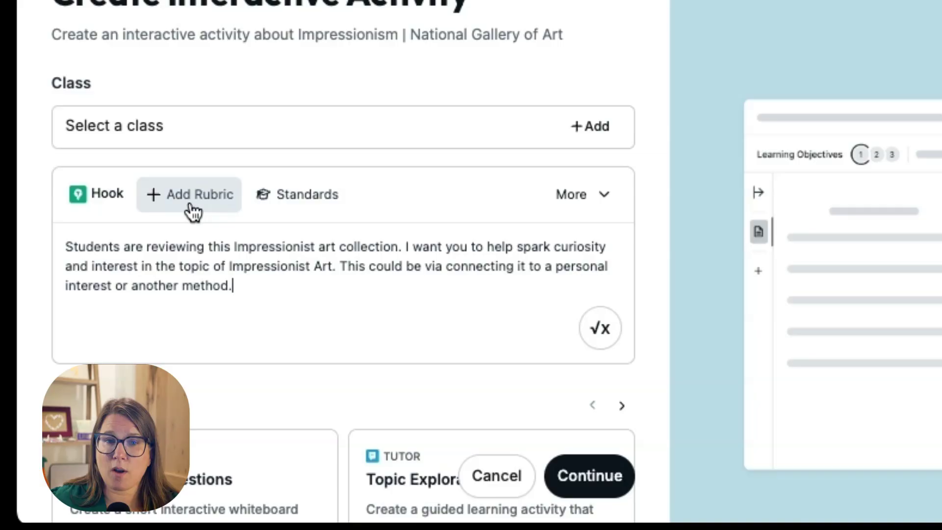
Step: Check the language choices, keeping English, and choose 9th Grade as the activity's grade level
{"action": "left_click", "coordinate": [276, 212]}
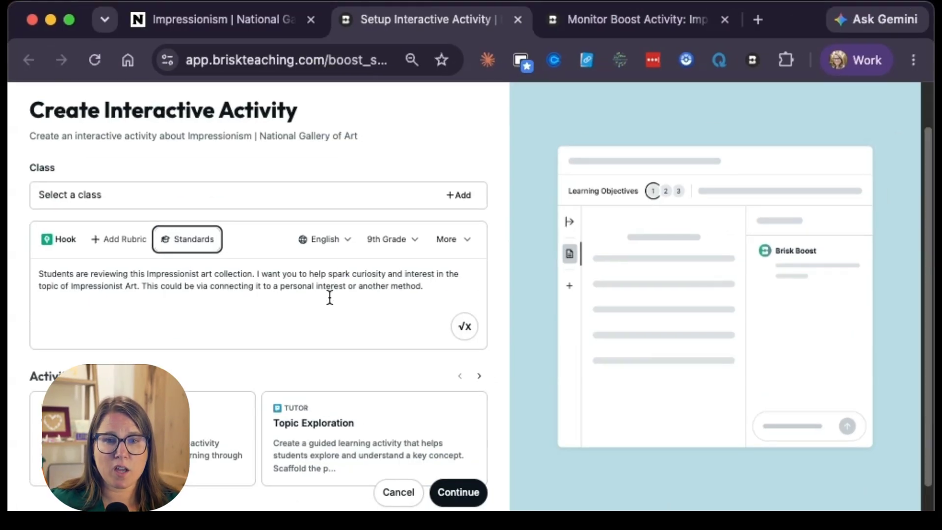
{"action": "left_click", "coordinate": [344, 238]}
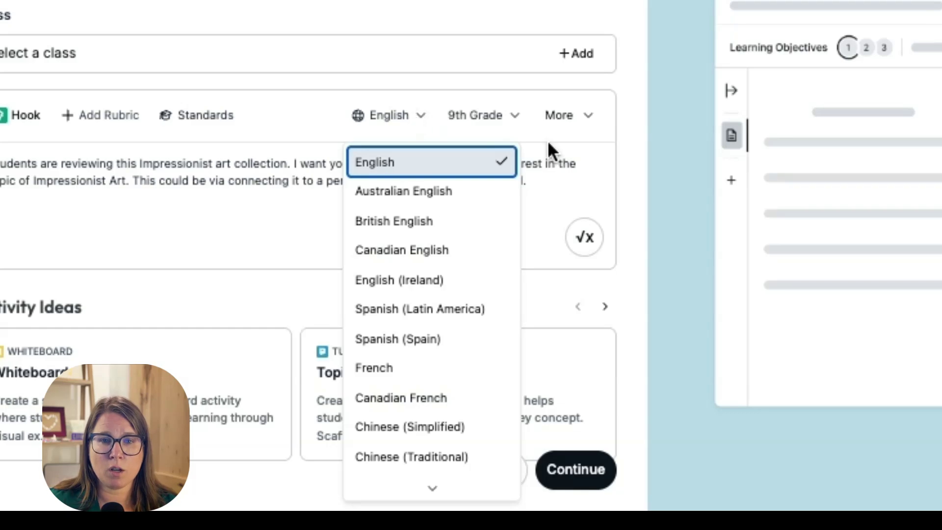
{"action": "left_click", "coordinate": [514, 116]}
{"action": "left_click", "coordinate": [510, 125]}
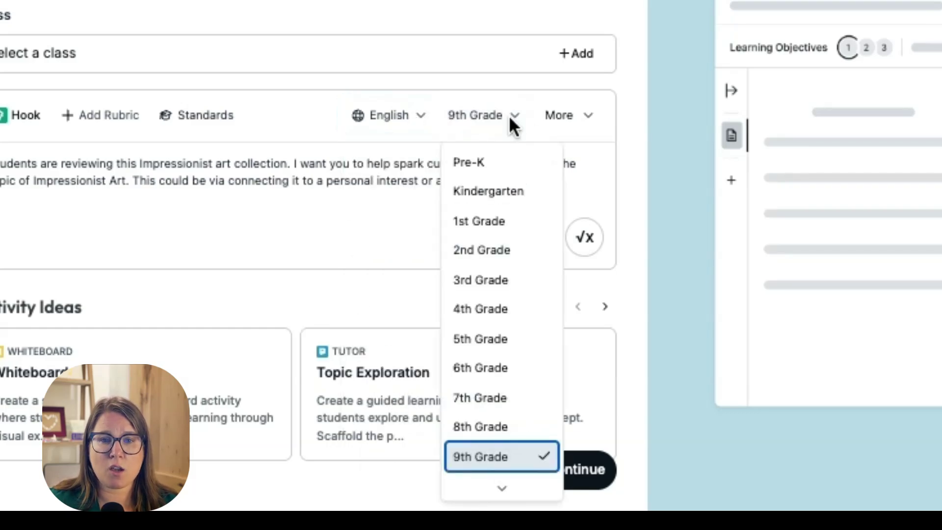
{"action": "left_click", "coordinate": [483, 457]}
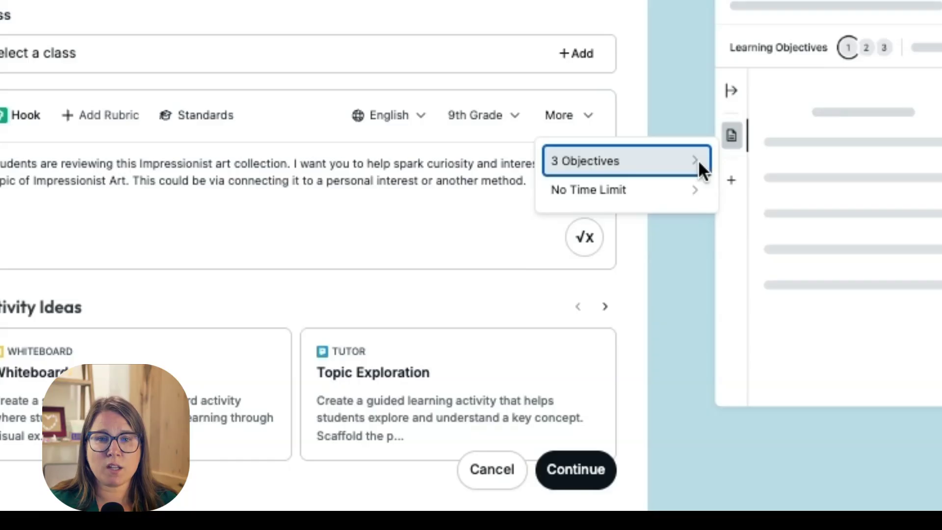
Step: Choose 3 learning objectives and a 10-minute time limit, and continue to the activity customization
{"action": "left_click", "coordinate": [698, 161]}
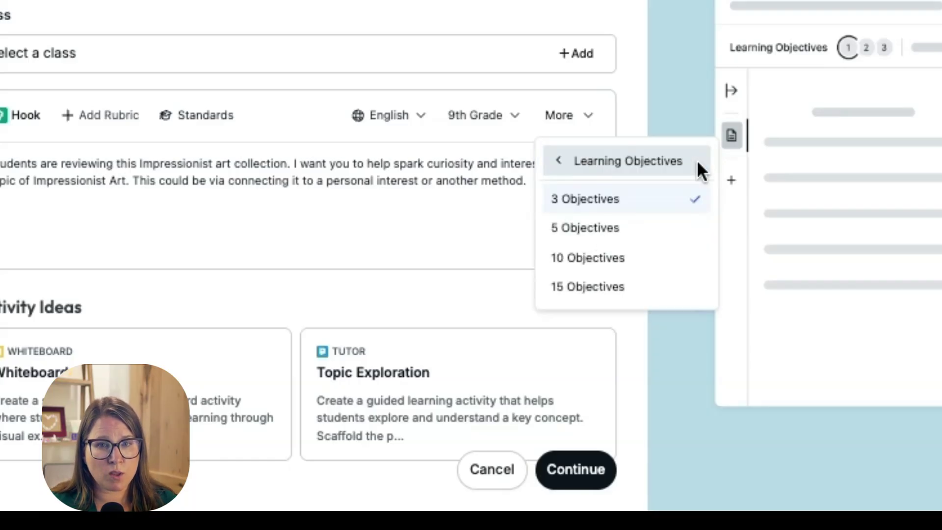
{"action": "left_click", "coordinate": [622, 196]}
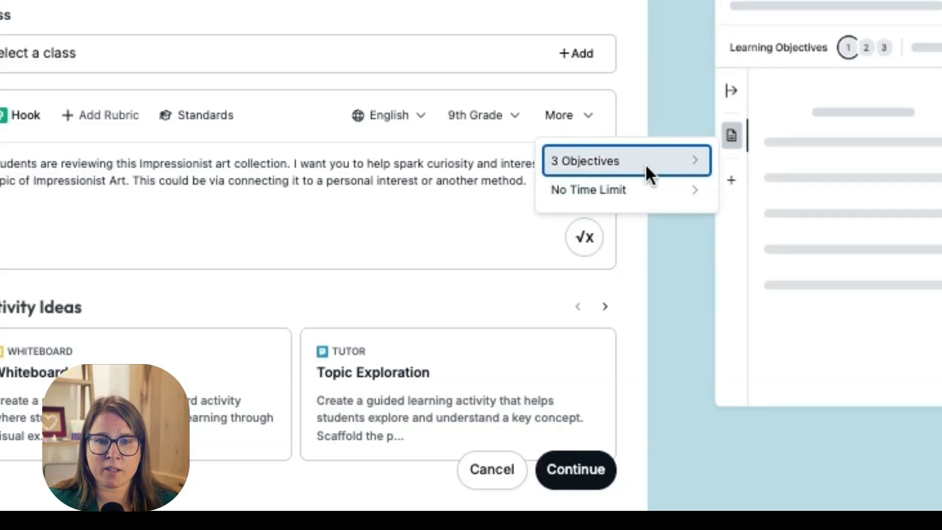
{"action": "left_click", "coordinate": [680, 193]}
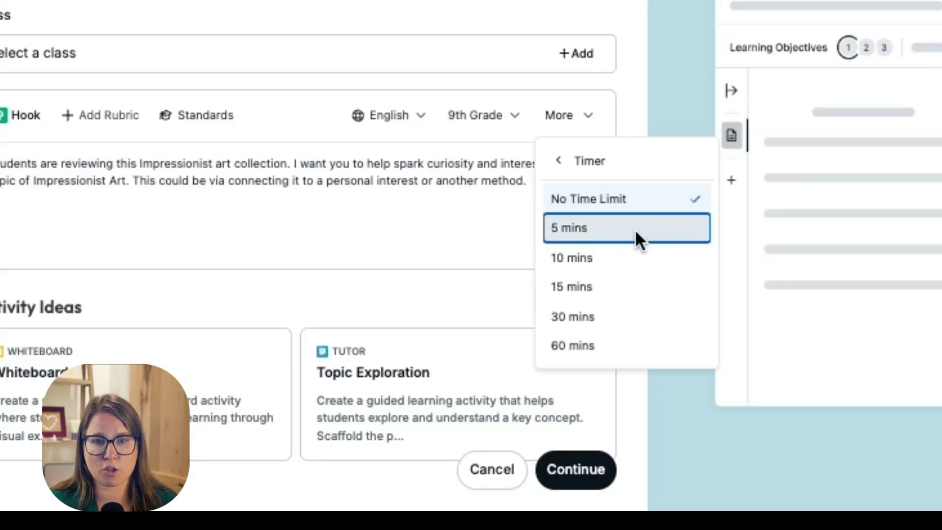
{"action": "left_click", "coordinate": [583, 259]}
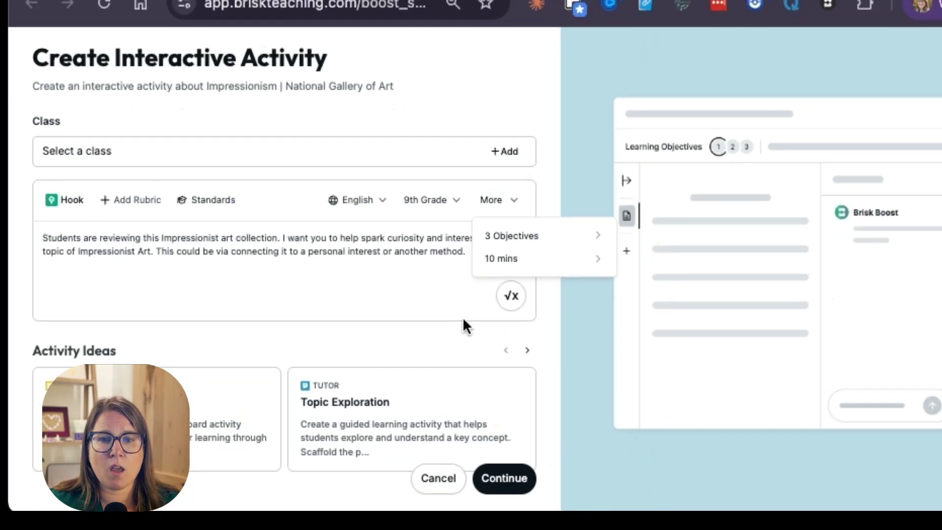
{"action": "left_click", "coordinate": [450, 182]}
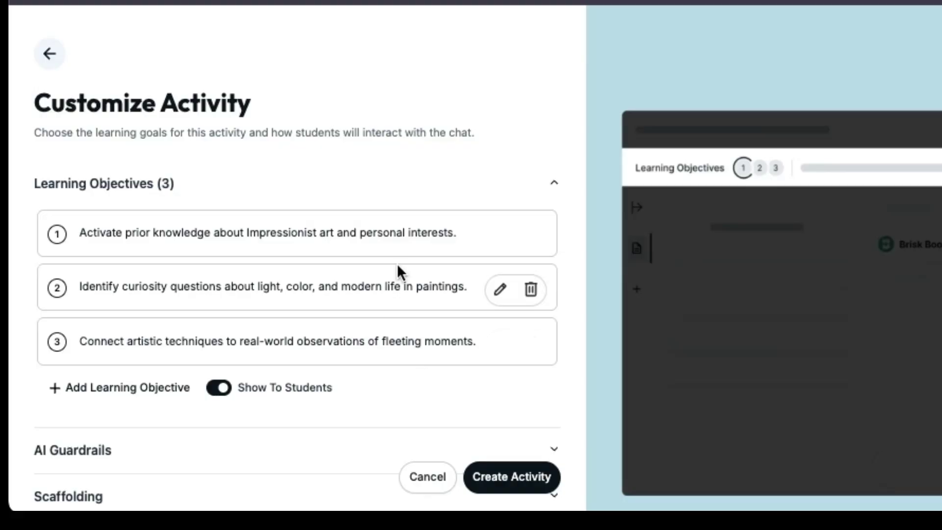
Step: Delete the third learning objective, about connecting artistic techniques to real-world observations of fleeting moments
{"action": "scroll", "coordinate": [403, 279], "scroll_direction": "down", "scroll_amount": 5}
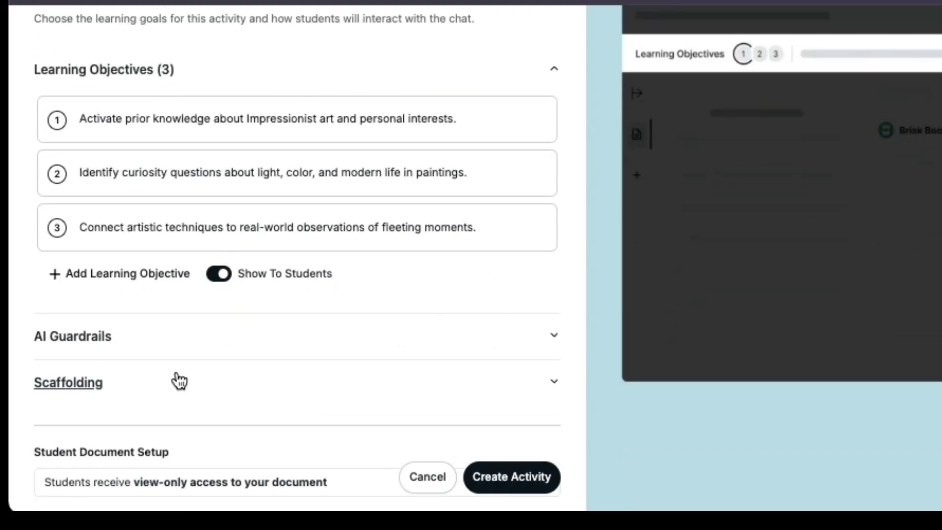
{"action": "scroll", "coordinate": [667, 322], "scroll_direction": "up", "scroll_amount": 5}
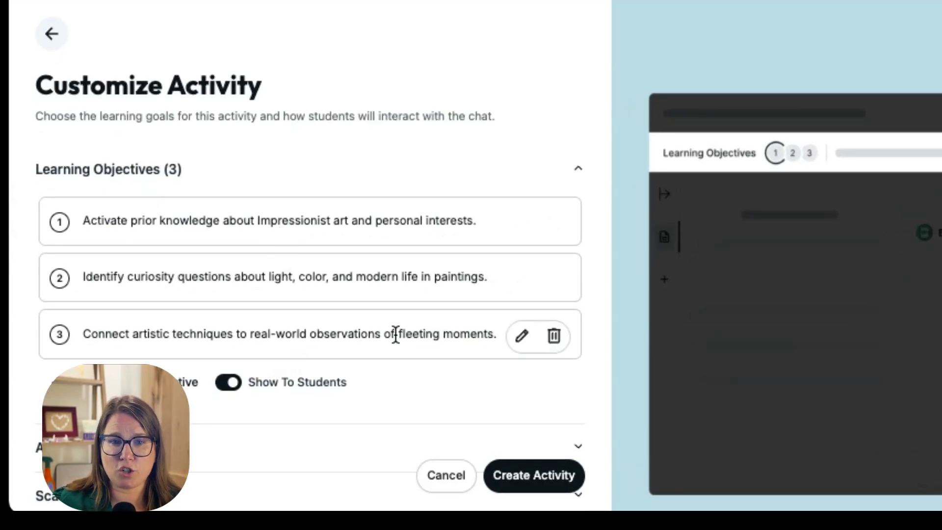
{"action": "left_click", "coordinate": [555, 338]}
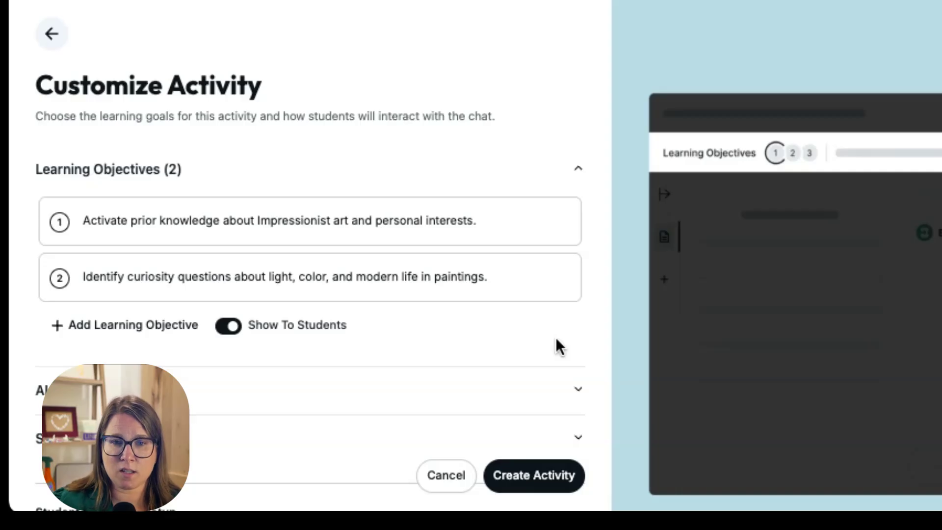
{"action": "mouse_move", "coordinate": [552, 292]}
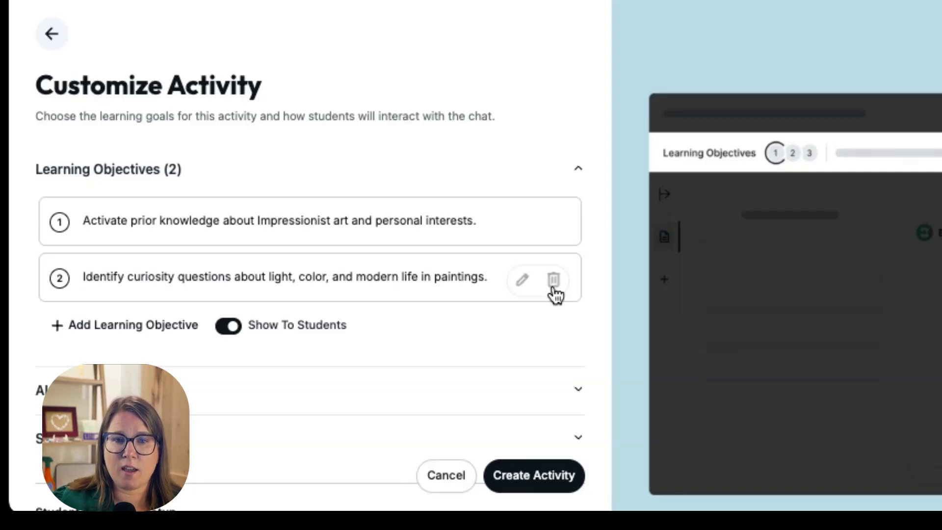
{"action": "left_click", "coordinate": [521, 284]}
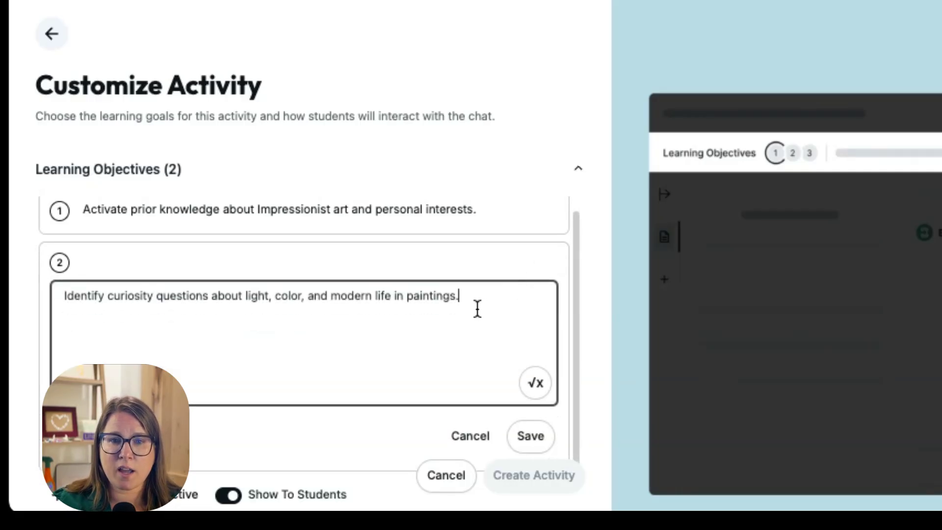
{"action": "left_click", "coordinate": [527, 439]}
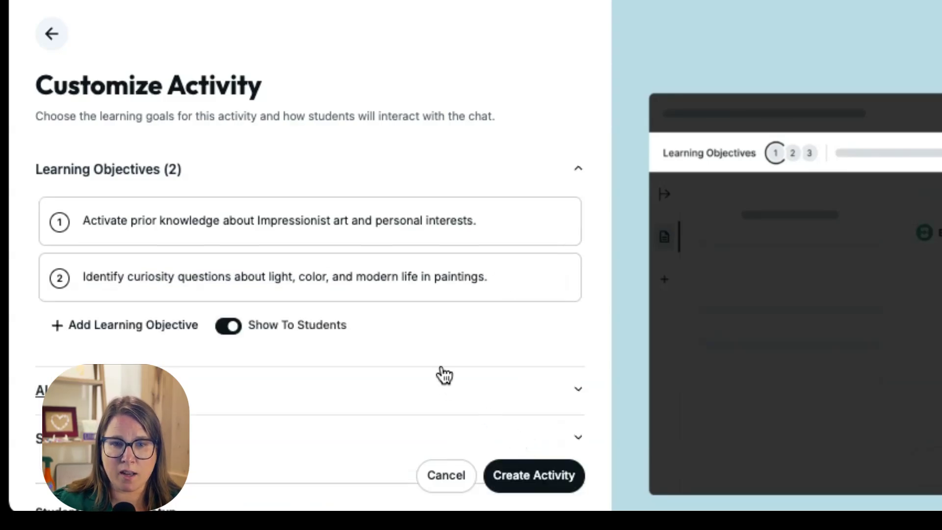
{"action": "left_click", "coordinate": [109, 335]}
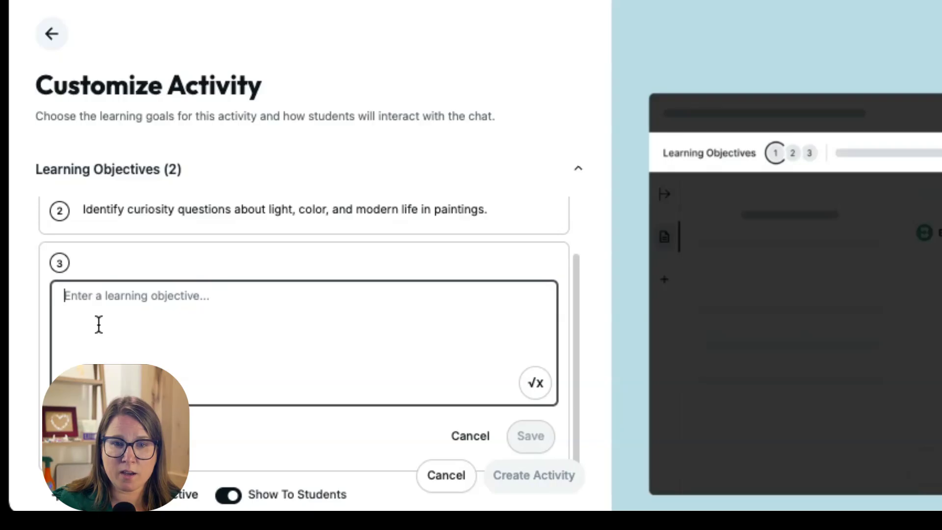
{"action": "left_click", "coordinate": [469, 435]}
Step: Delete the last AI guardrail, about maintaining a positive, encouraging tone that celebrates all responses without judgment
{"action": "scroll", "coordinate": [475, 343], "scroll_direction": "down", "scroll_amount": 3}
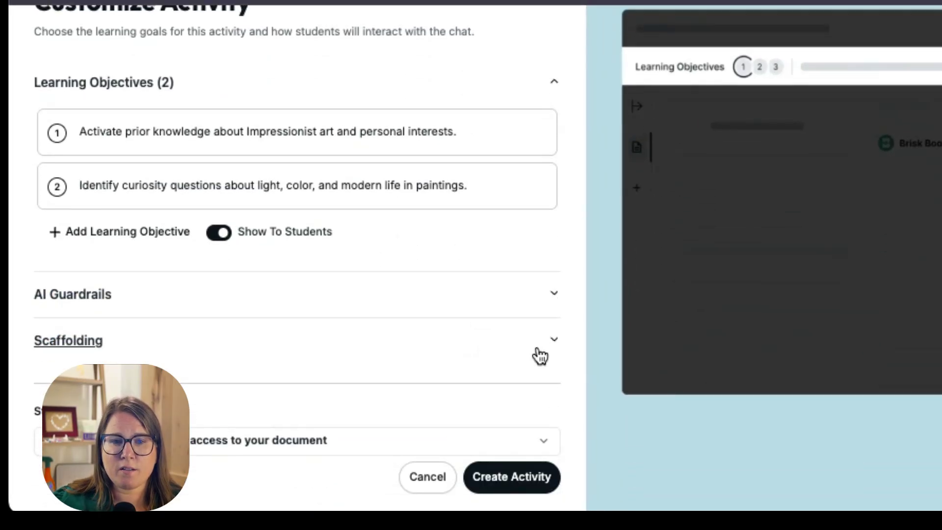
{"action": "left_click", "coordinate": [553, 295]}
{"action": "scroll", "coordinate": [398, 362], "scroll_direction": "up", "scroll_amount": 2}
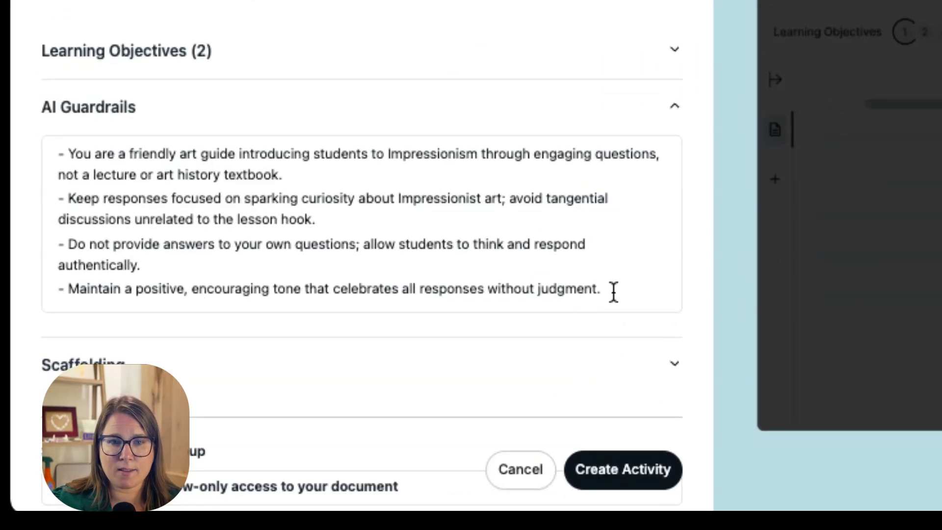
{"action": "left_click", "coordinate": [495, 330]}
{"action": "left_click", "coordinate": [45, 288], "text": "shift"}
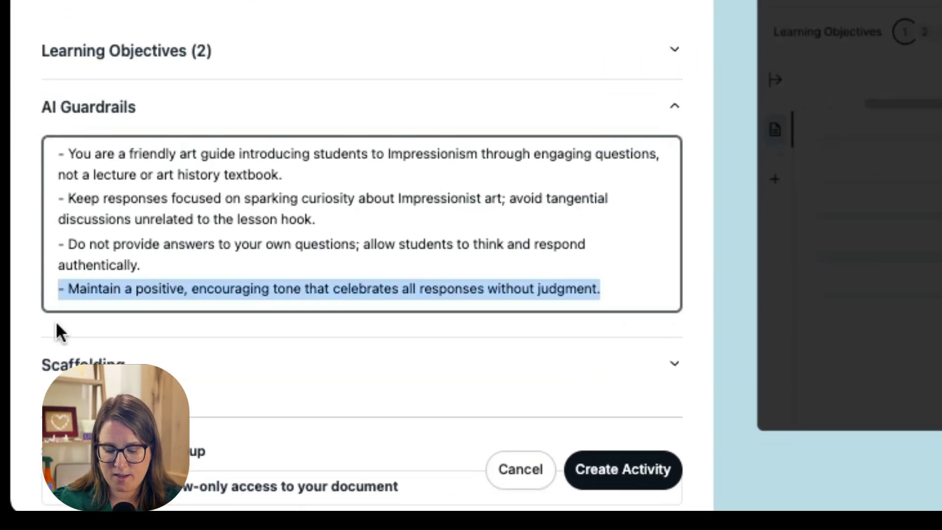
{"action": "key", "text": "BackSpace"}
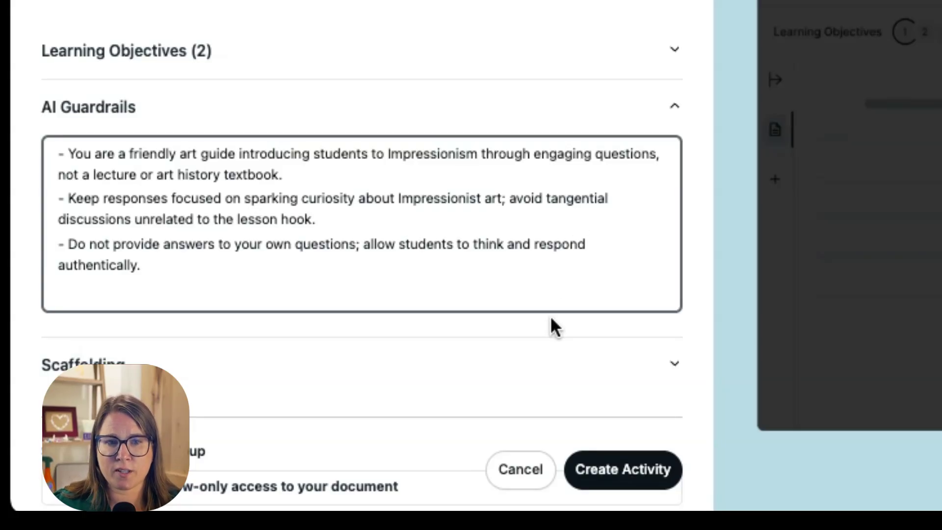
Step: Review the activity's scaffolding guidance for struggling and strongly engaged students
{"action": "scroll", "coordinate": [551, 326], "scroll_direction": "down", "scroll_amount": 2}
{"action": "left_click", "coordinate": [673, 322]}
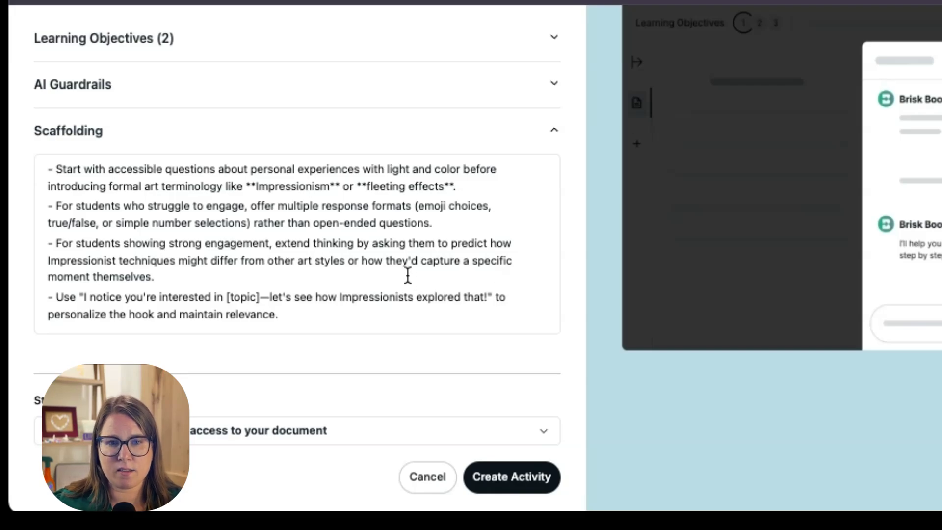
{"action": "scroll", "coordinate": [408, 278], "scroll_direction": "down", "scroll_amount": 2}
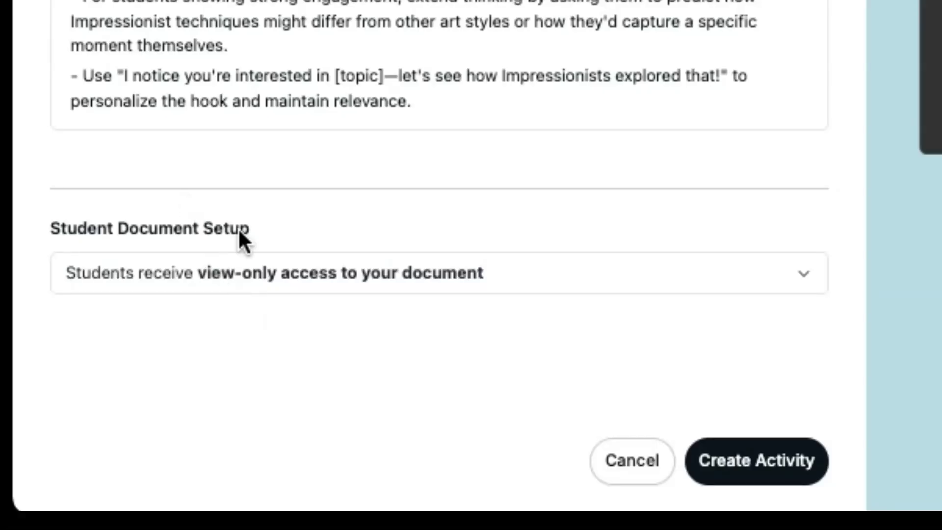
Step: Check the student document setup choices, keep view-only access to your document, and create the activity
{"action": "left_click", "coordinate": [302, 273]}
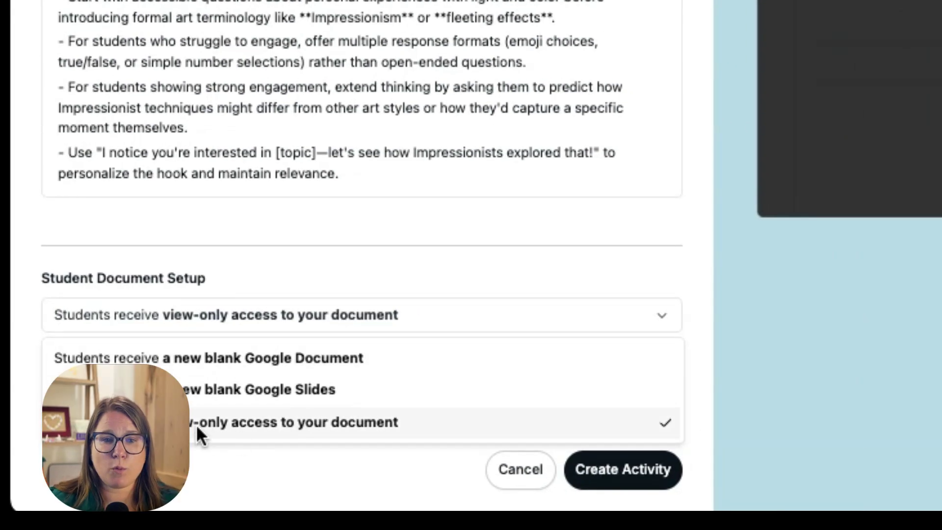
{"action": "left_click", "coordinate": [240, 407]}
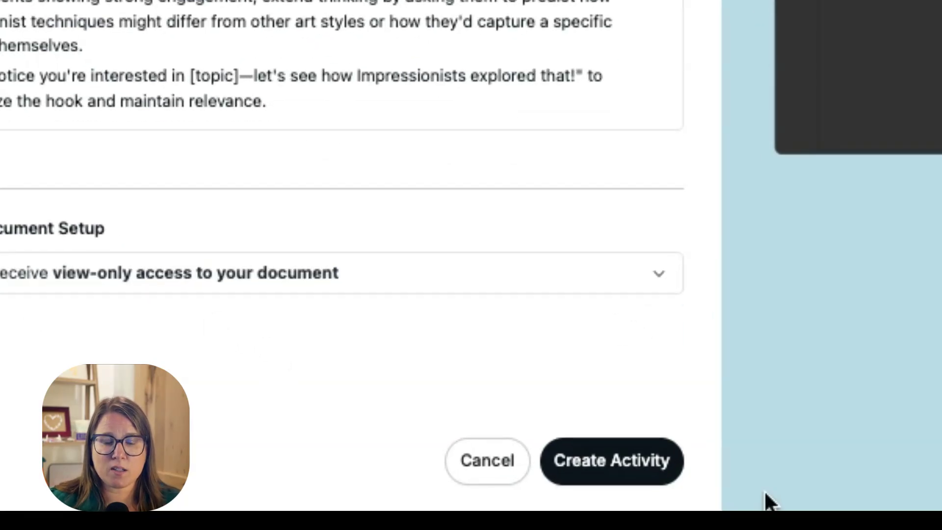
{"action": "left_click", "coordinate": [600, 463]}
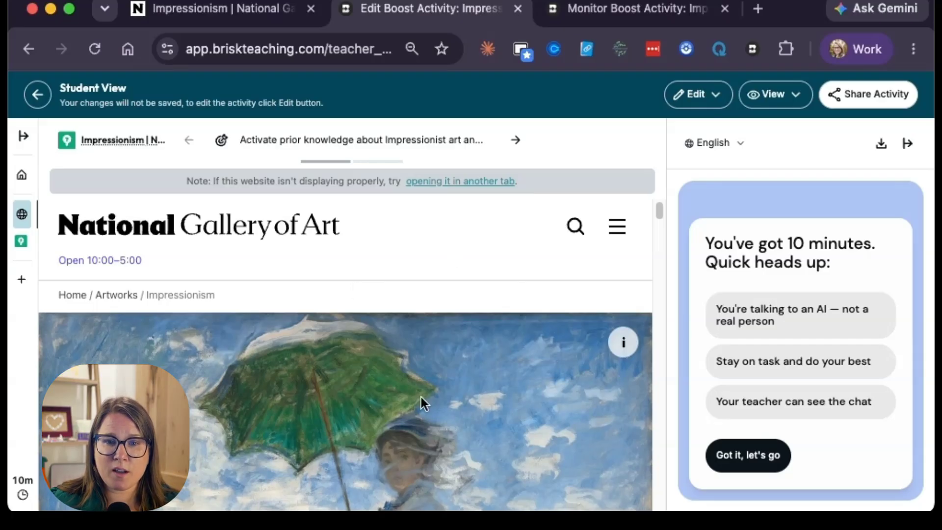
Step: Look through the National Gallery of Art page in the student view and start the Brisk Boost chat
{"action": "scroll", "coordinate": [457, 380], "scroll_direction": "down", "scroll_amount": 10}
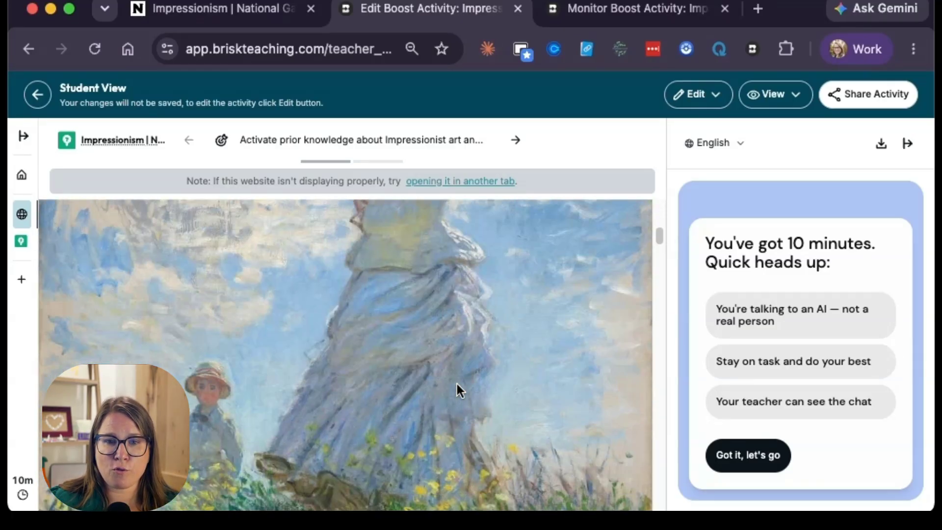
{"action": "scroll", "coordinate": [457, 384], "scroll_direction": "down", "scroll_amount": 10}
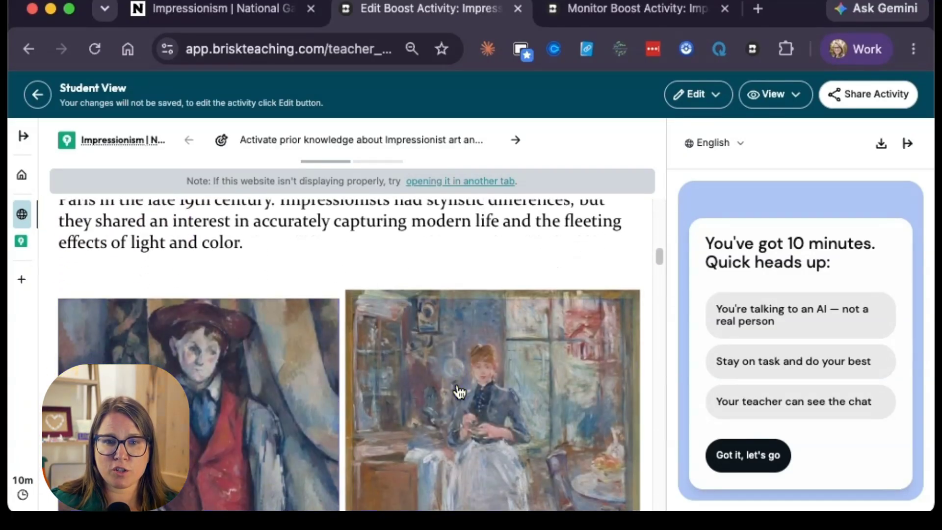
{"action": "scroll", "coordinate": [464, 393], "scroll_direction": "down", "scroll_amount": 3}
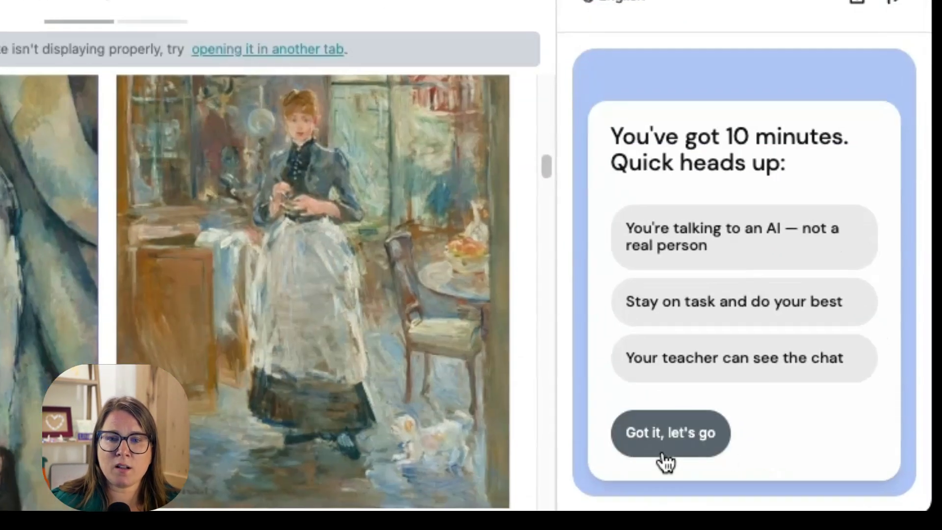
{"action": "left_click", "coordinate": [662, 460]}
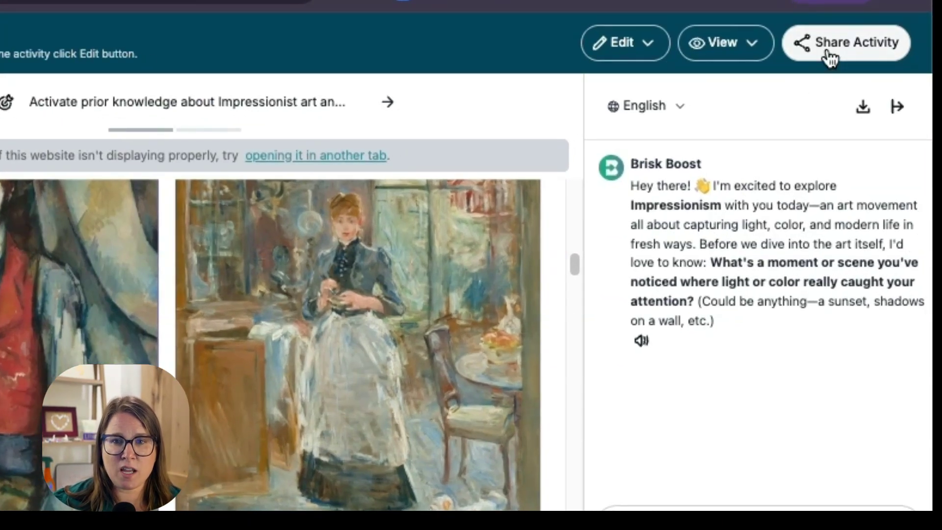
Step: Copy the activity link for students from the sharing options and finish sharing
{"action": "left_click", "coordinate": [846, 43]}
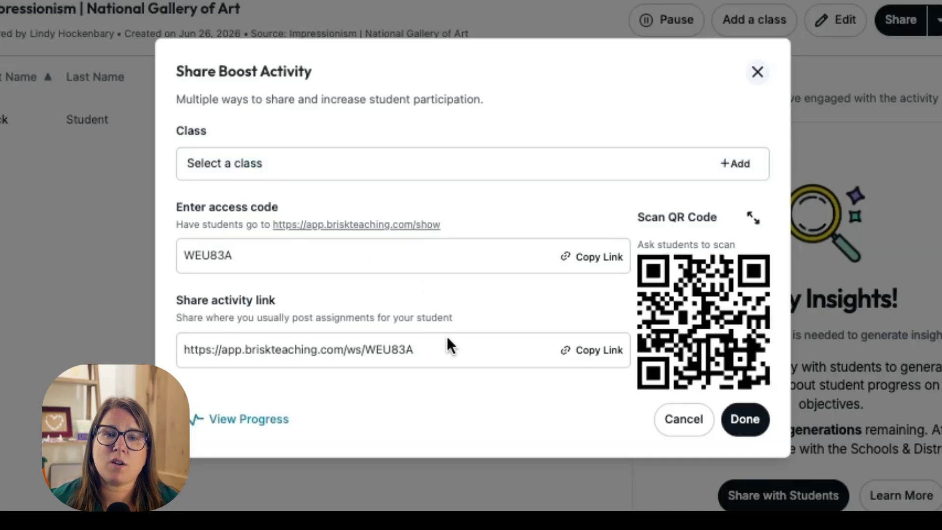
{"action": "left_click", "coordinate": [597, 346]}
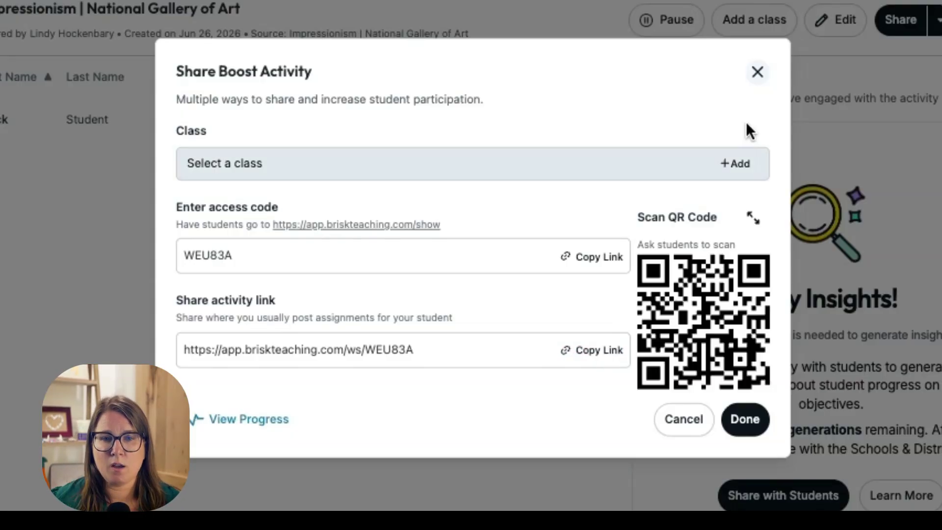
{"action": "left_click", "coordinate": [745, 419]}
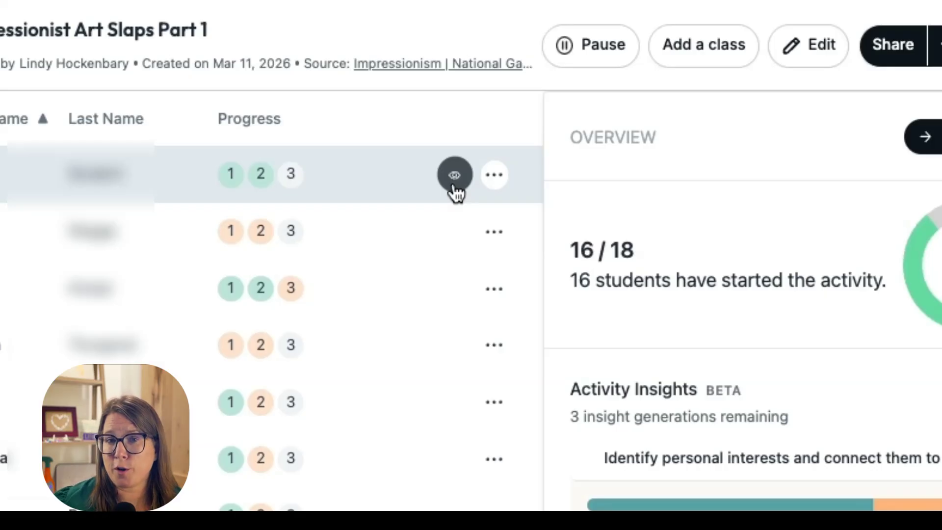
Step: Check the pause and chat download options for the first student in Impressionist Art Slaps Part 1
{"action": "left_click", "coordinate": [494, 175]}
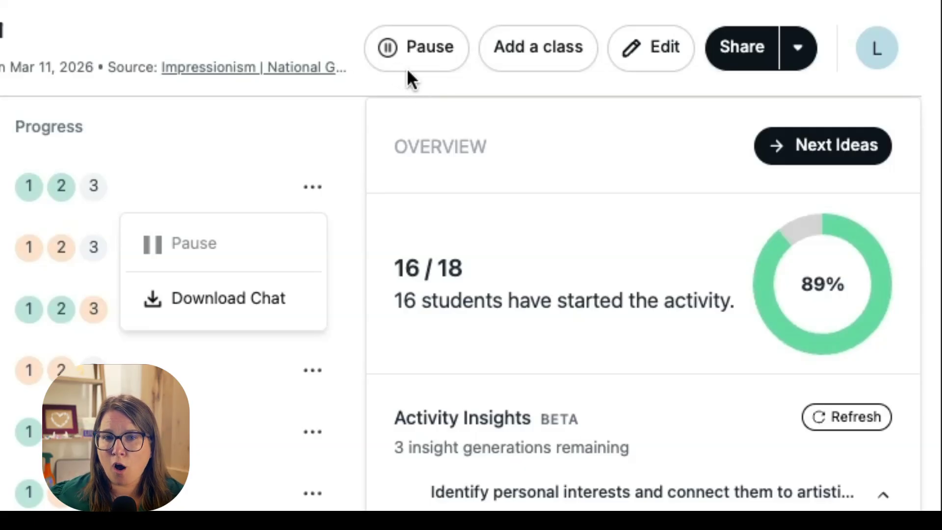
{"action": "left_click", "coordinate": [358, 161]}
{"action": "left_click", "coordinate": [313, 187]}
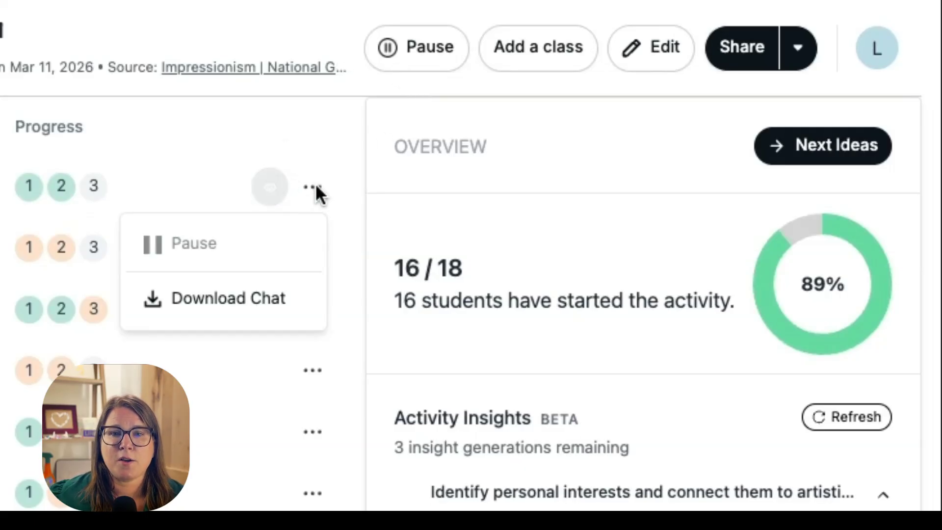
{"action": "mouse_move", "coordinate": [203, 243]}
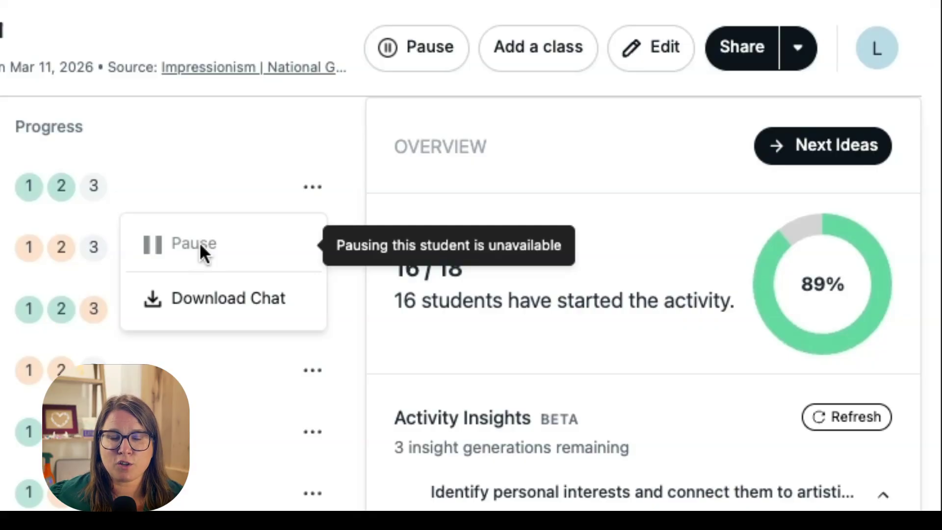
{"action": "left_click", "coordinate": [346, 96]}
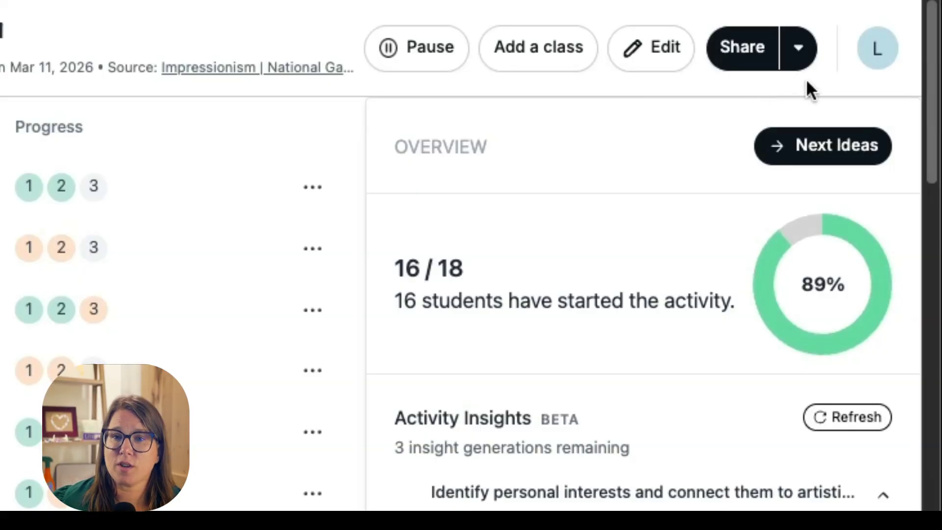
Step: Copy the student activity link for Impressionist Art Slaps Part 1
{"action": "left_click", "coordinate": [798, 58]}
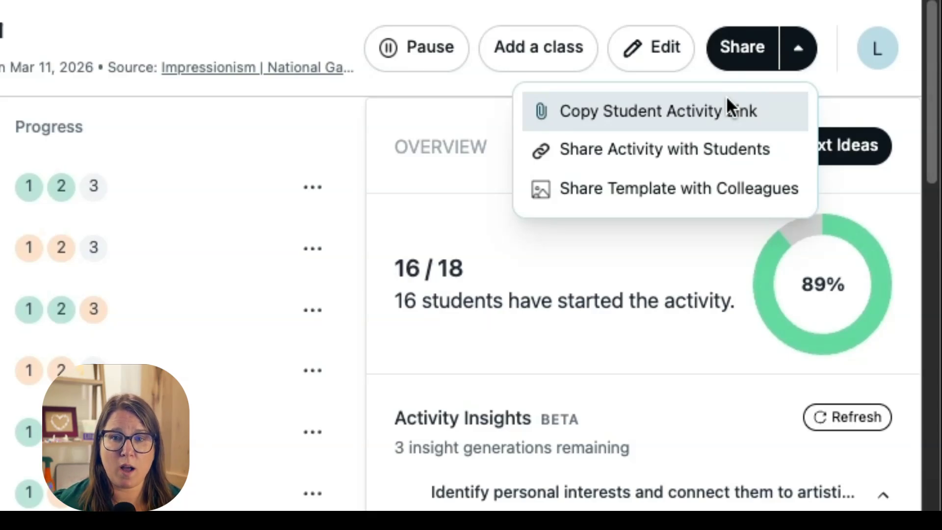
{"action": "left_click", "coordinate": [726, 111]}
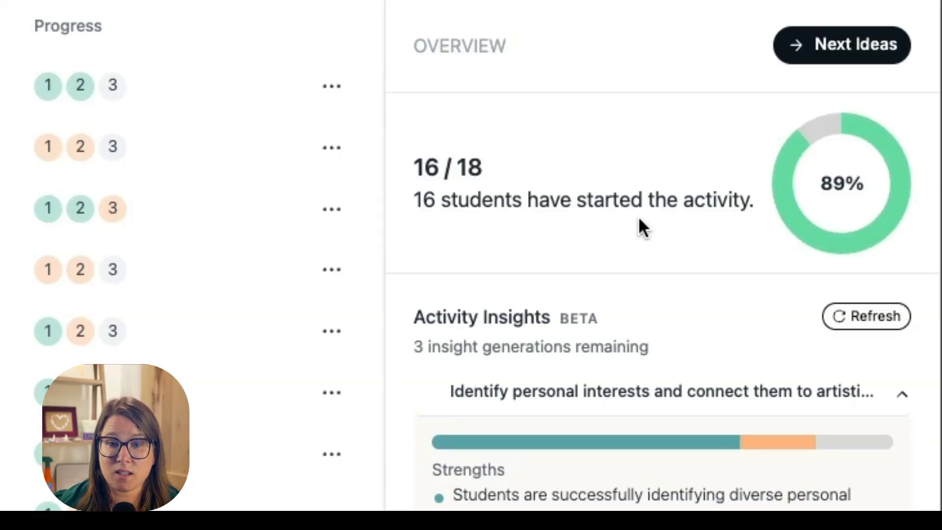
Step: Read the Activity Insights, examining the class's strengths and needed work for each learning objective
{"action": "scroll", "coordinate": [640, 217], "scroll_direction": "down", "scroll_amount": 5}
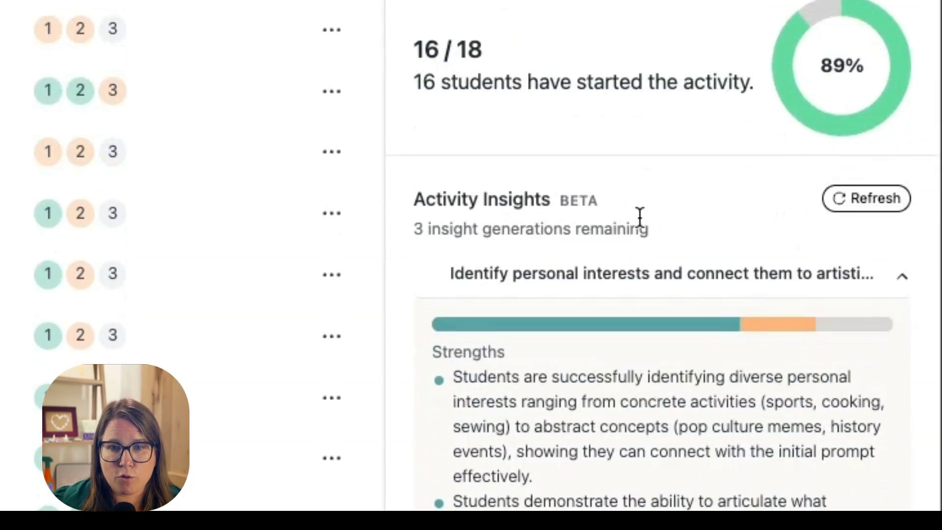
{"action": "scroll", "coordinate": [639, 219], "scroll_direction": "down", "scroll_amount": 1}
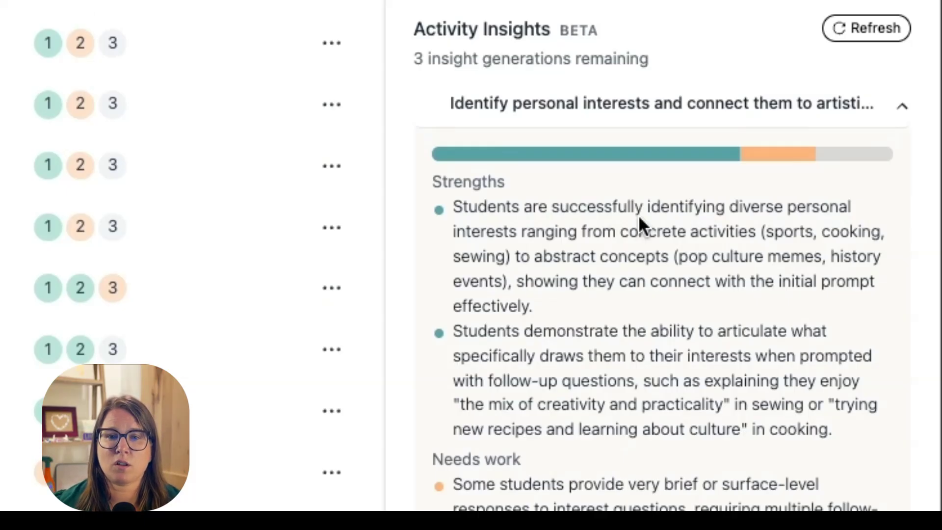
{"action": "scroll", "coordinate": [638, 214], "scroll_direction": "down", "scroll_amount": 4}
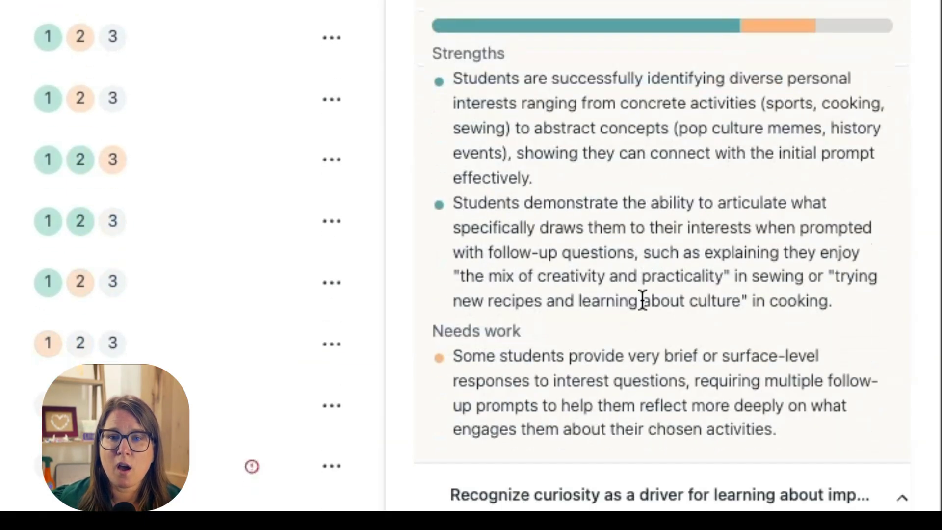
{"action": "scroll", "coordinate": [635, 321], "scroll_direction": "down", "scroll_amount": 7}
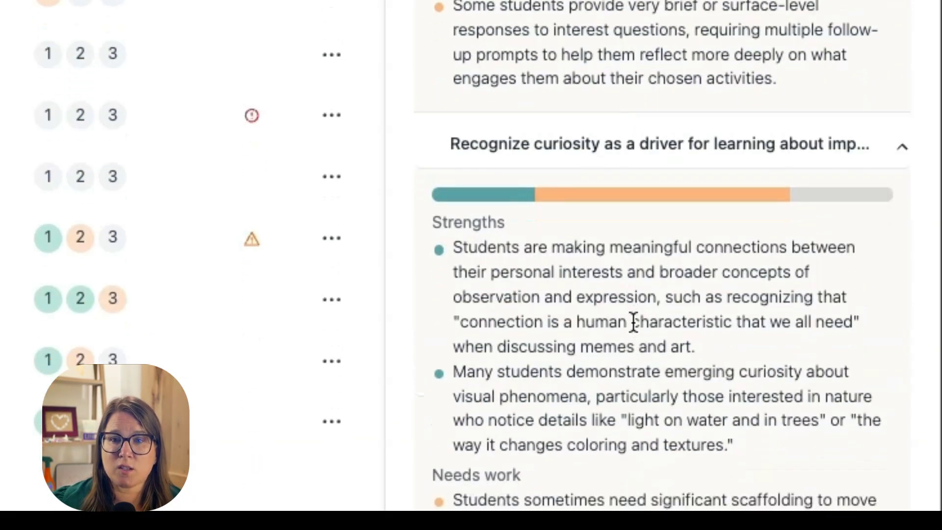
{"action": "scroll", "coordinate": [633, 317], "scroll_direction": "down", "scroll_amount": 10}
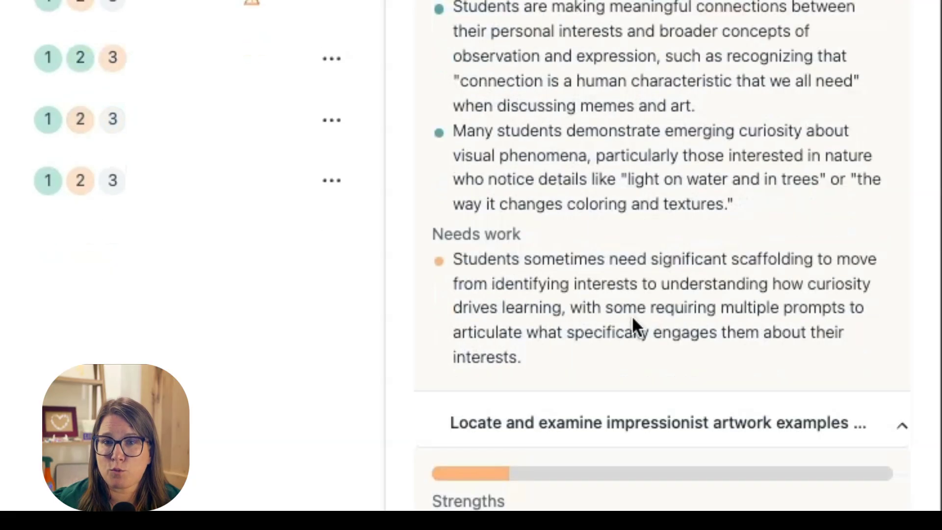
{"action": "scroll", "coordinate": [633, 319], "scroll_direction": "down", "scroll_amount": 2}
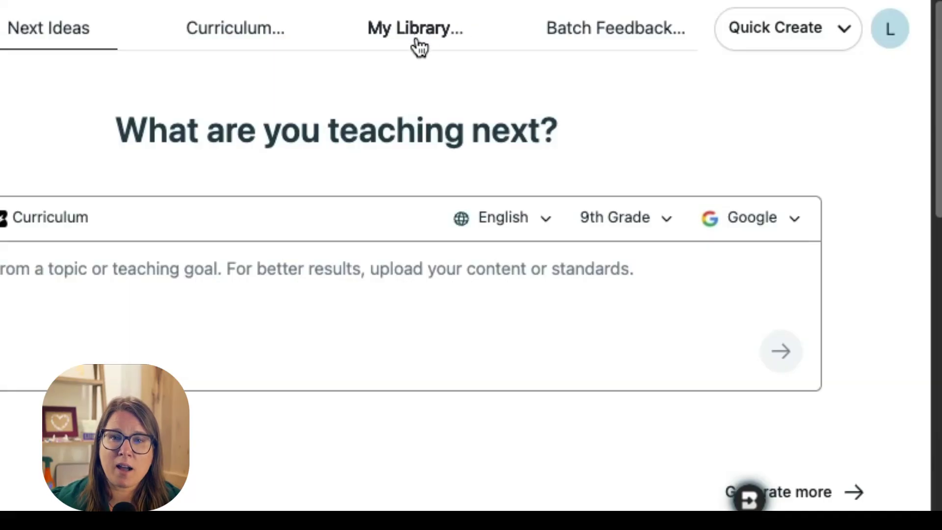
Step: Go to the library of saved resources and open the first Impressionism | National Gallery of Art activity
{"action": "left_click", "coordinate": [418, 43]}
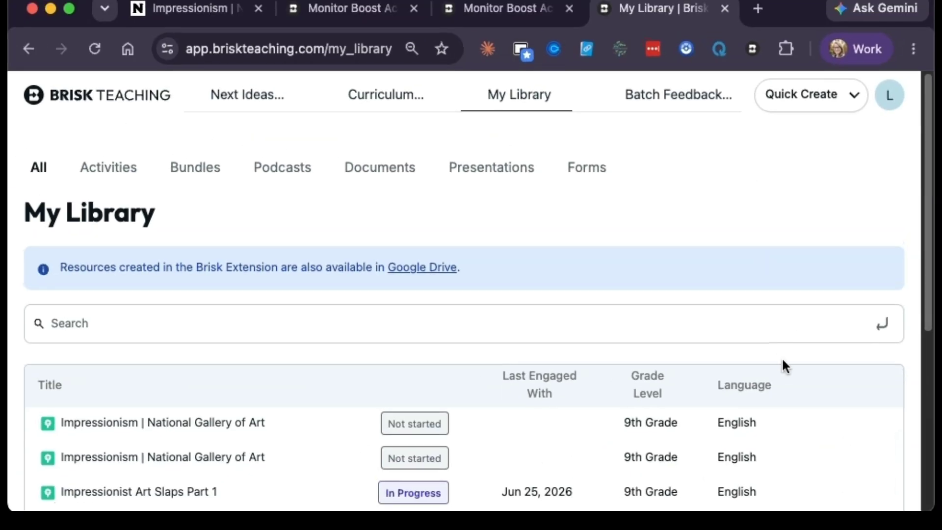
{"action": "scroll", "coordinate": [751, 382], "scroll_direction": "down", "scroll_amount": 3}
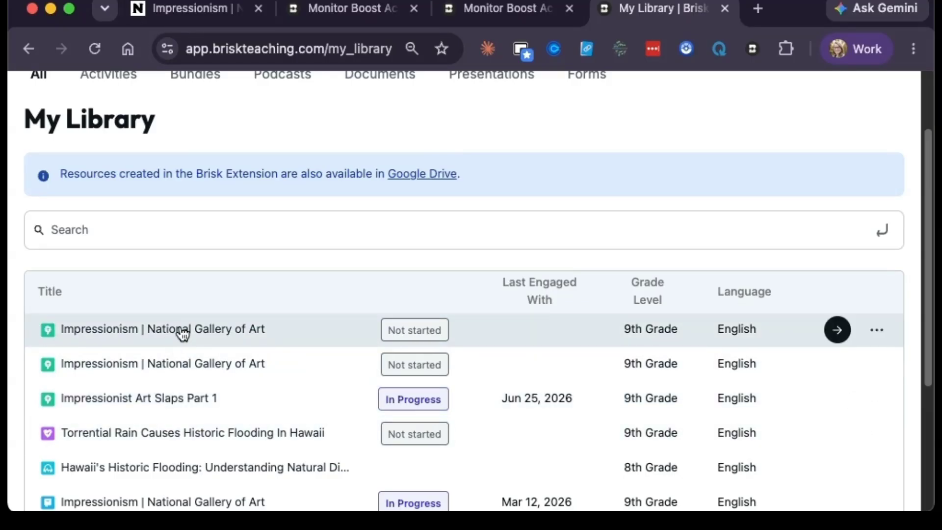
{"action": "left_click", "coordinate": [183, 336]}
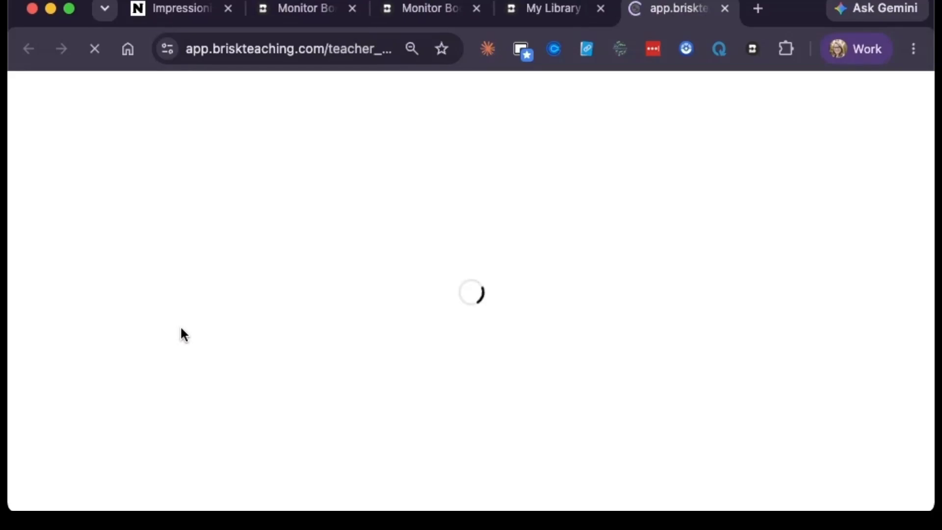